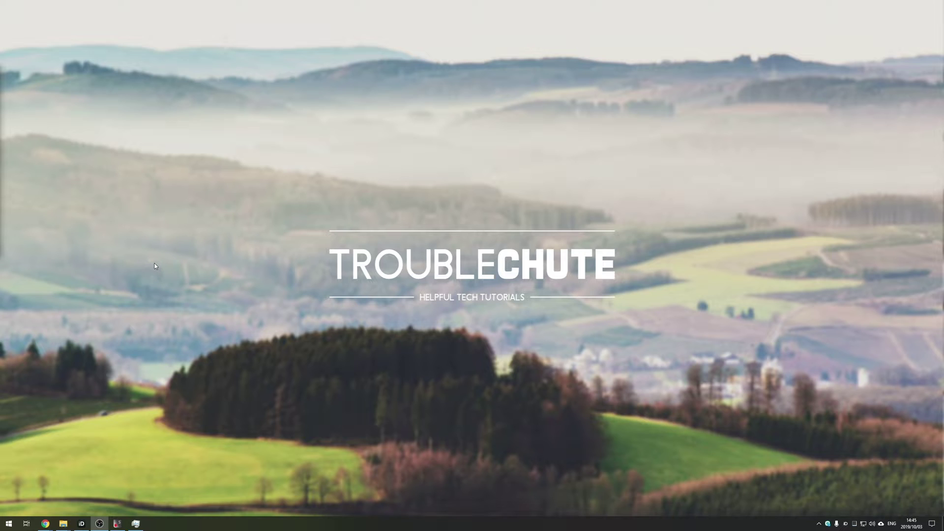
Step: Check Samsung Magician's Over Provisioning page for the HS-SSD-E2000 drive
click(118, 522)
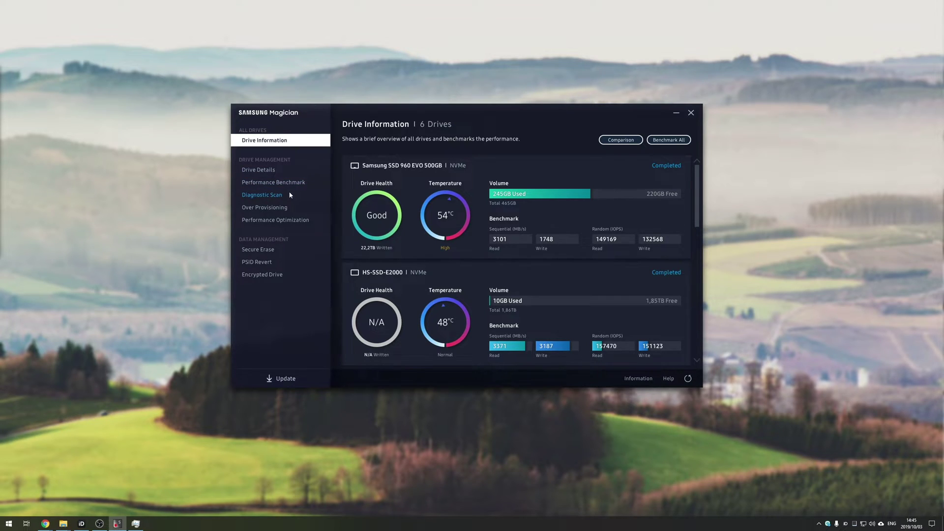
click(285, 207)
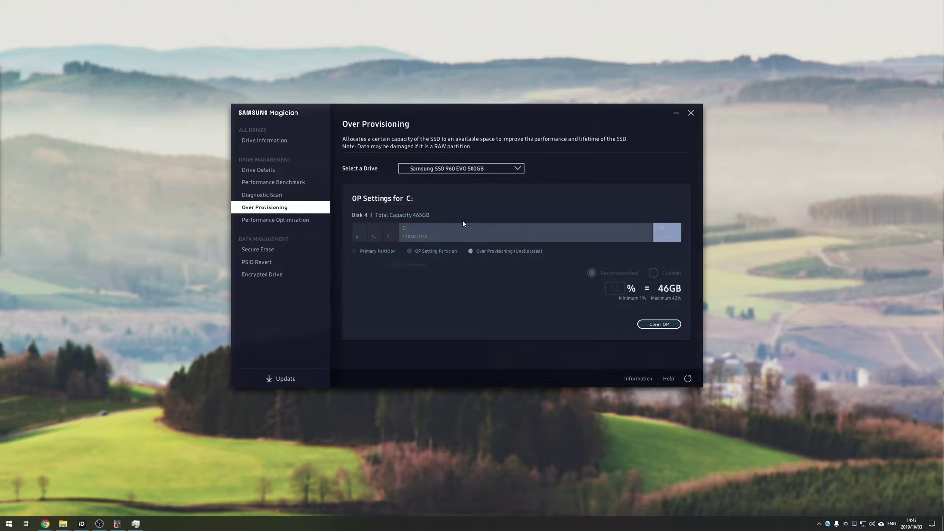
click(452, 170)
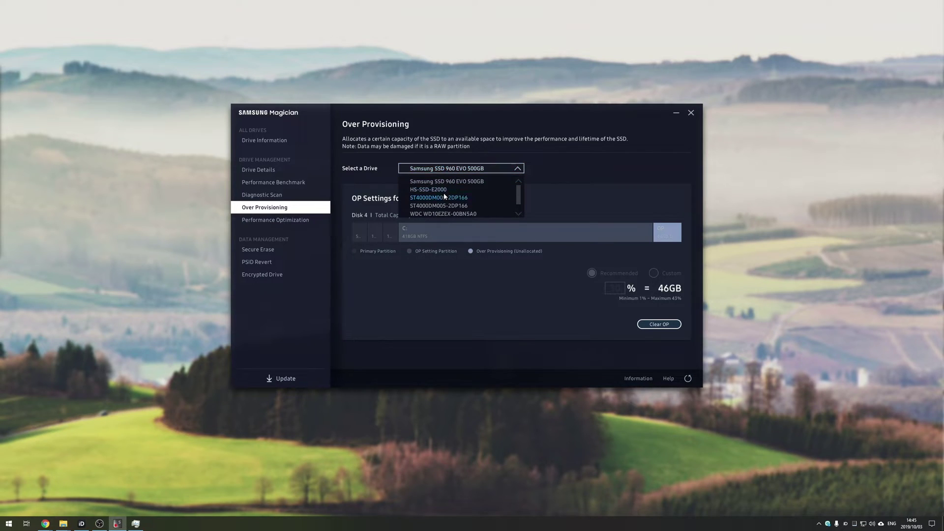
click(433, 190)
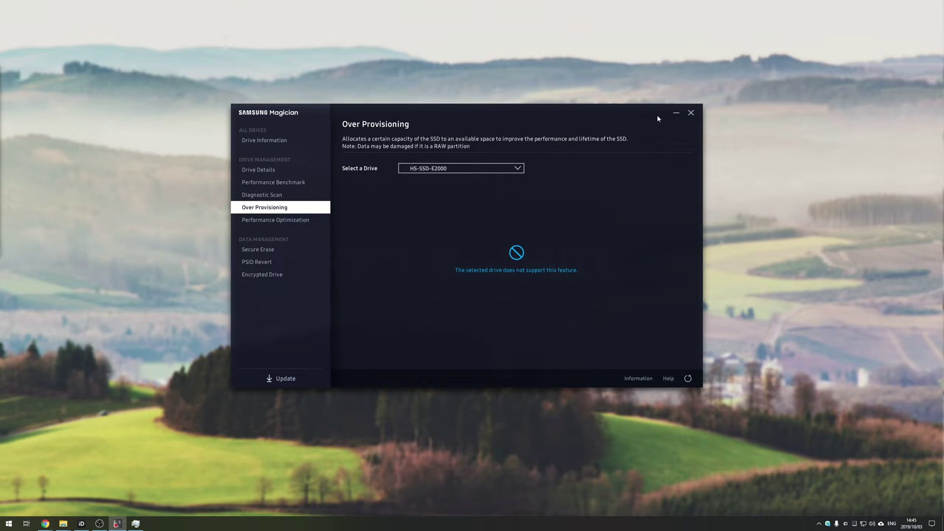
Step: Minimize Magician and open Disk Management through a Start search for 'partitions'
click(677, 113)
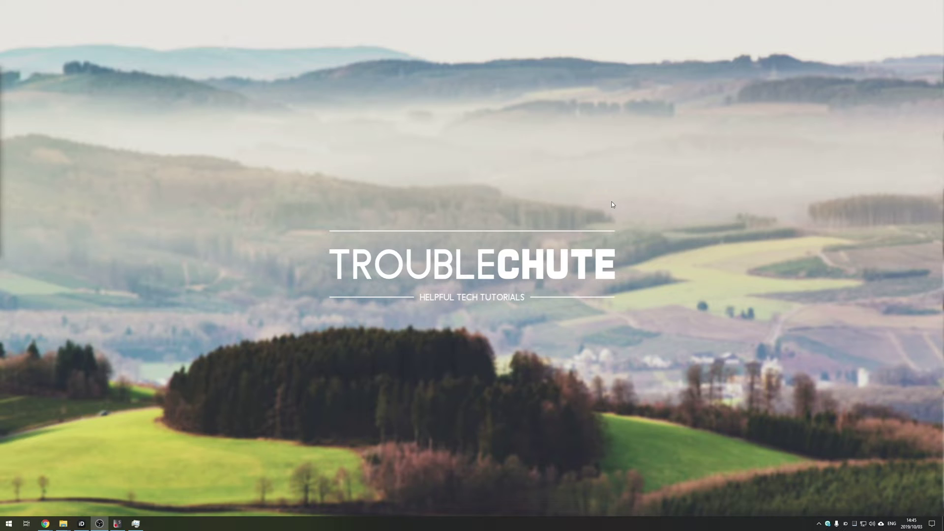
key(super)
text(parti)
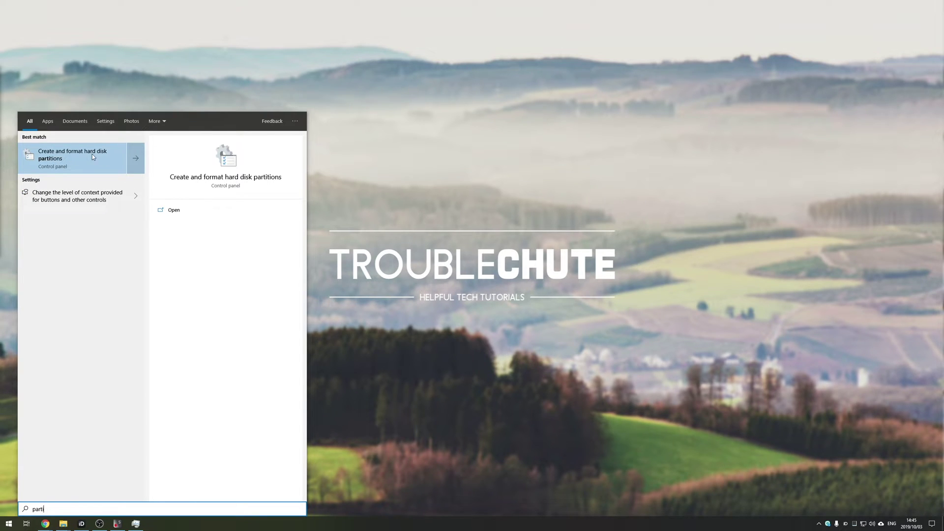
click(77, 161)
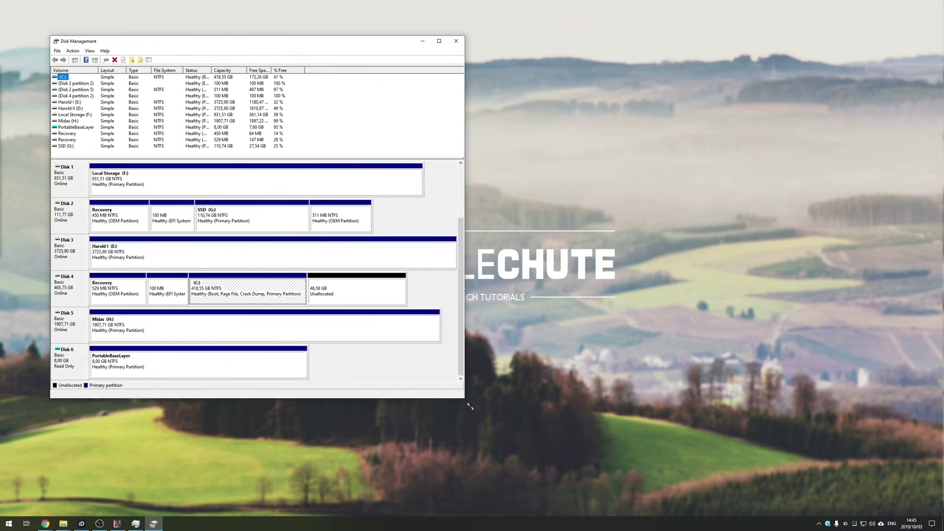
Step: Enlarge the Disk Management window and inspect Disk 2, Disk 4's unallocated space and Disk 5
drag(325, 256, 502, 446)
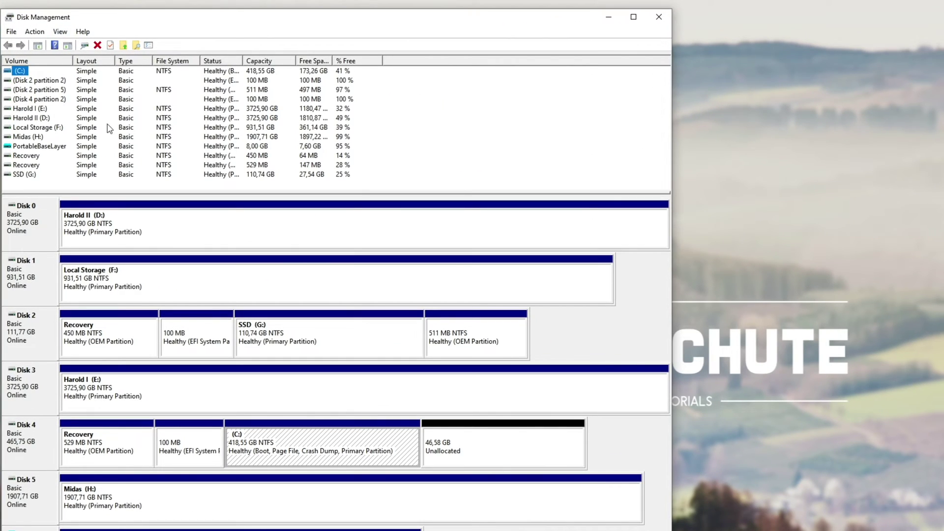
click(396, 160)
click(11, 80)
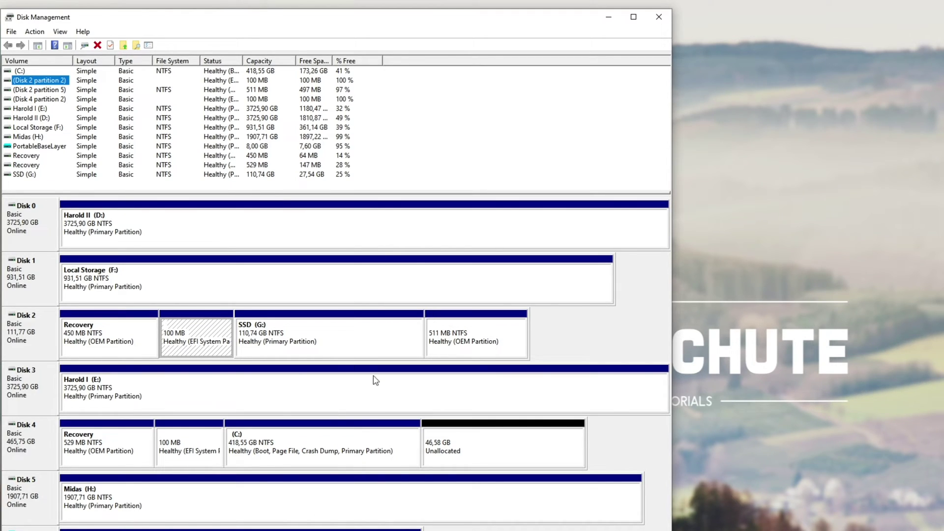
click(27, 447)
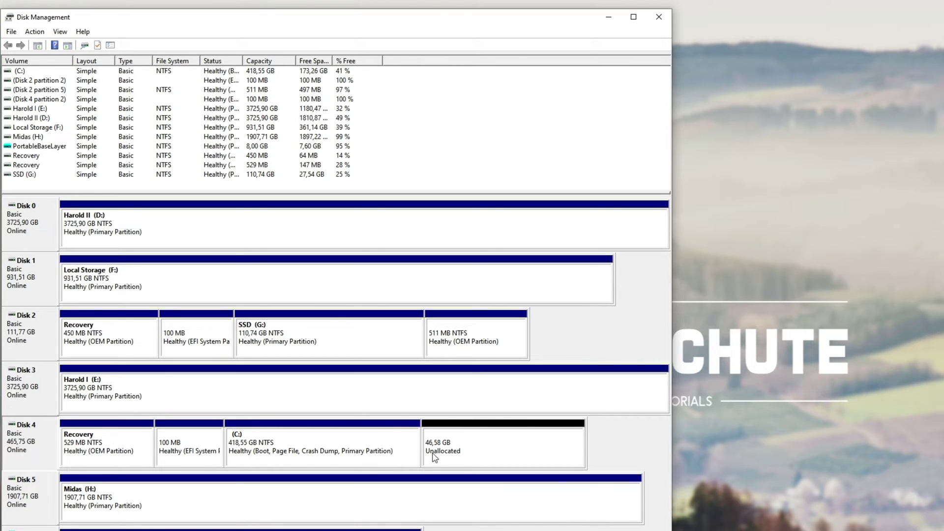
click(539, 457)
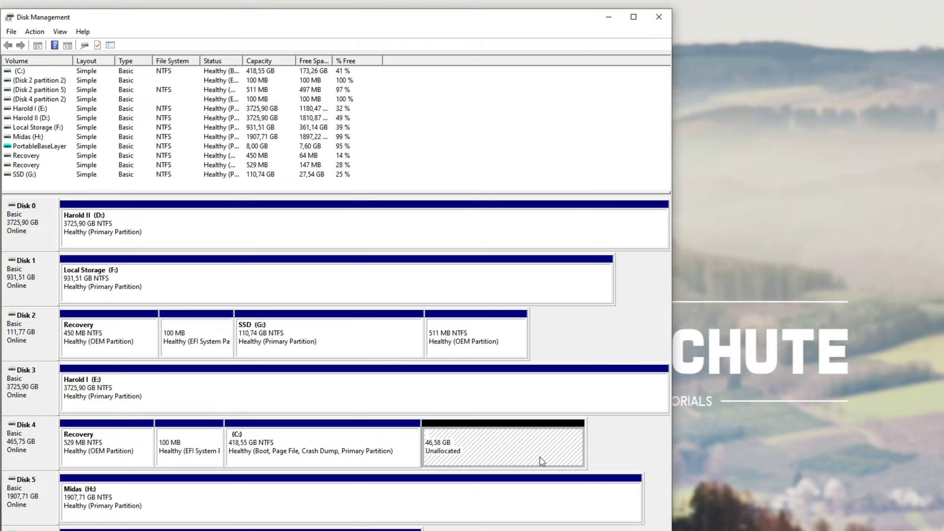
click(33, 501)
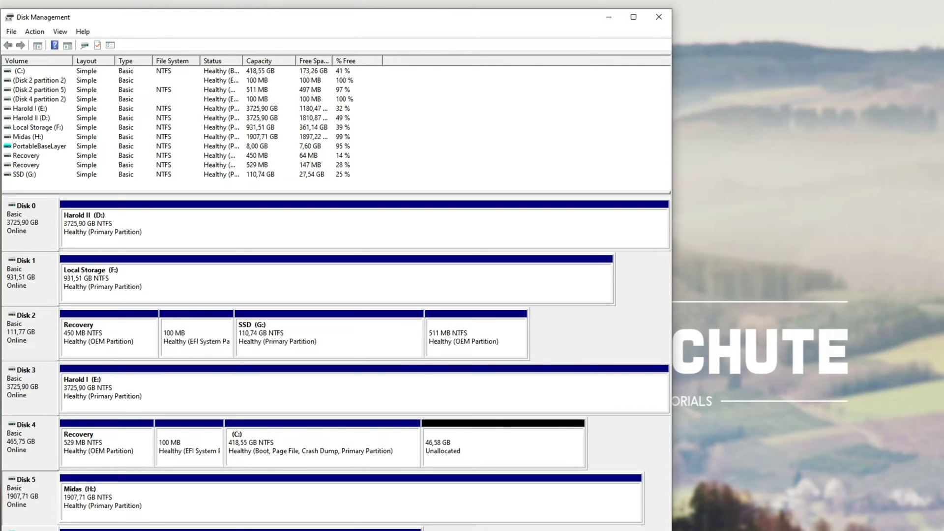
click(46, 444)
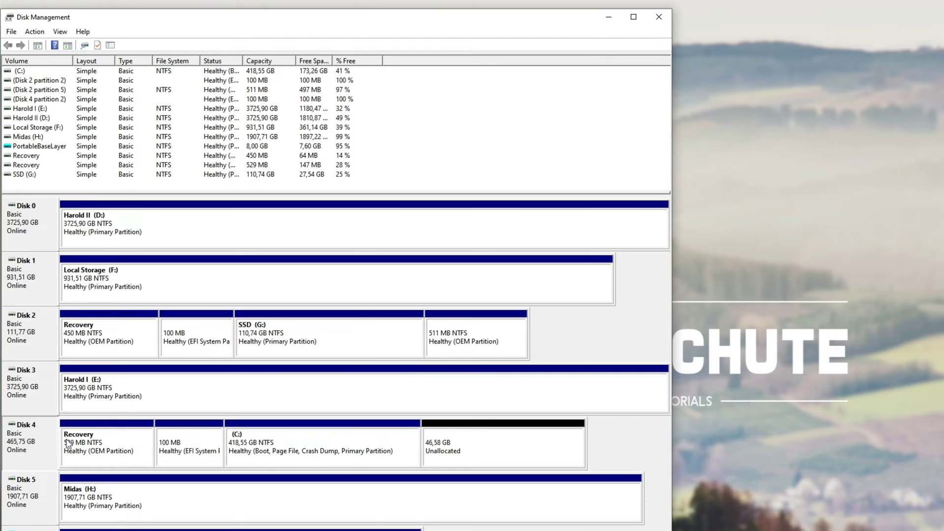
click(31, 496)
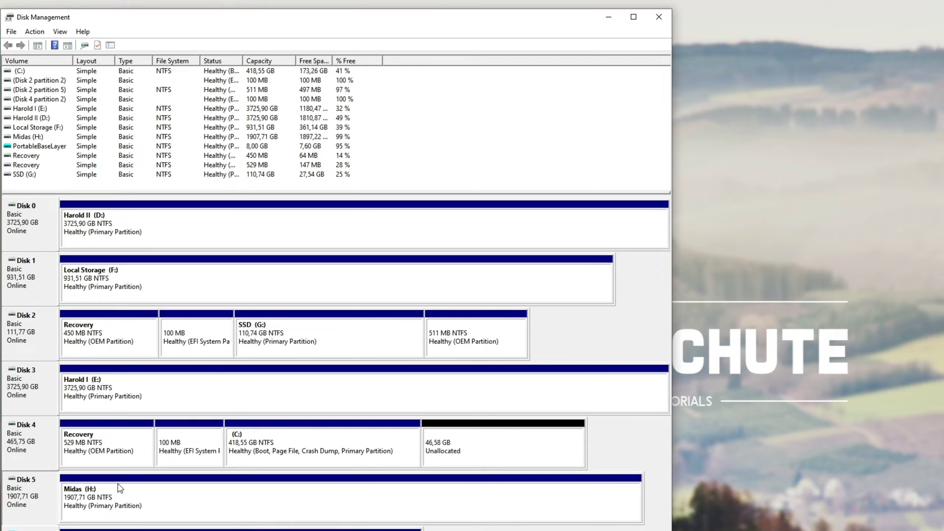
Step: Open Shrink for Midas (H:) and compute 195349.7 MB (1953497 − 1758147.3) in Google
right_click(168, 496)
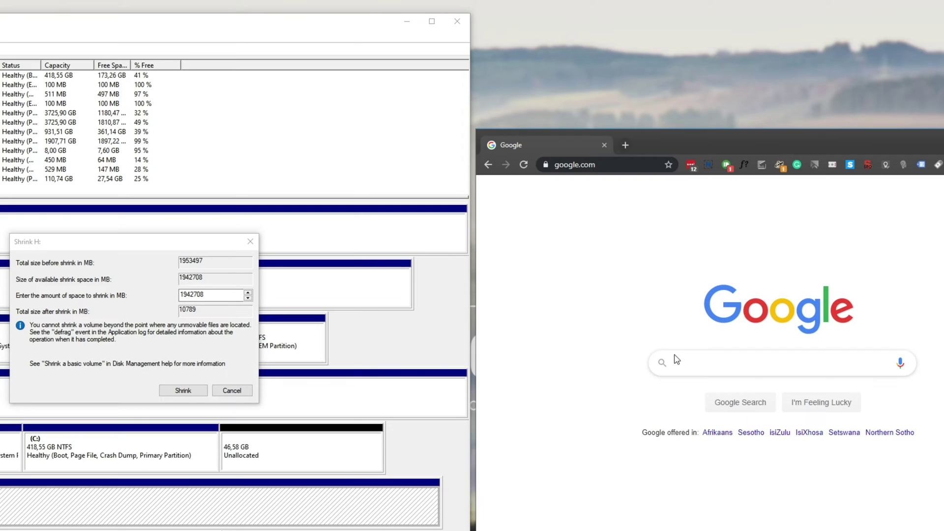
text(1953497-)
text(10%)
key(Return)
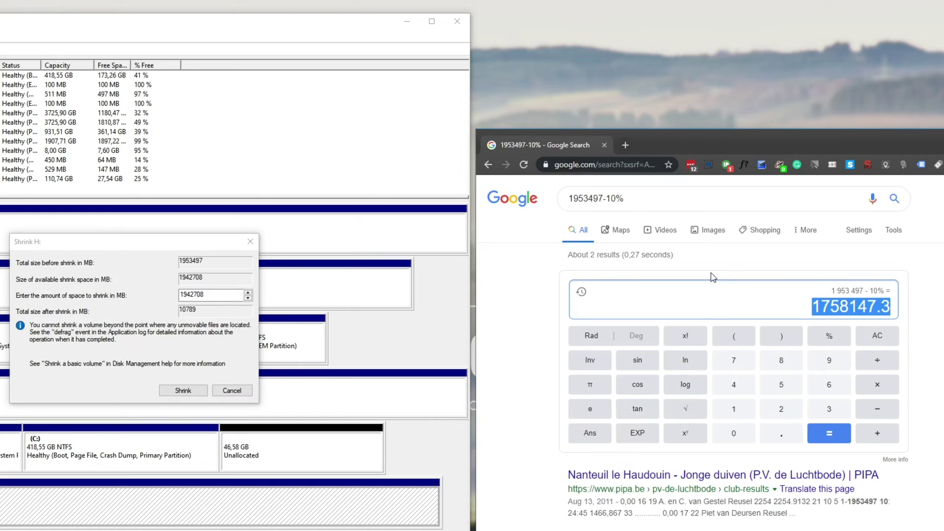
click(612, 199)
key(BackSpace)
key(BackSpace)
key(BackSpace)
text(1758147.3)
key(Return)
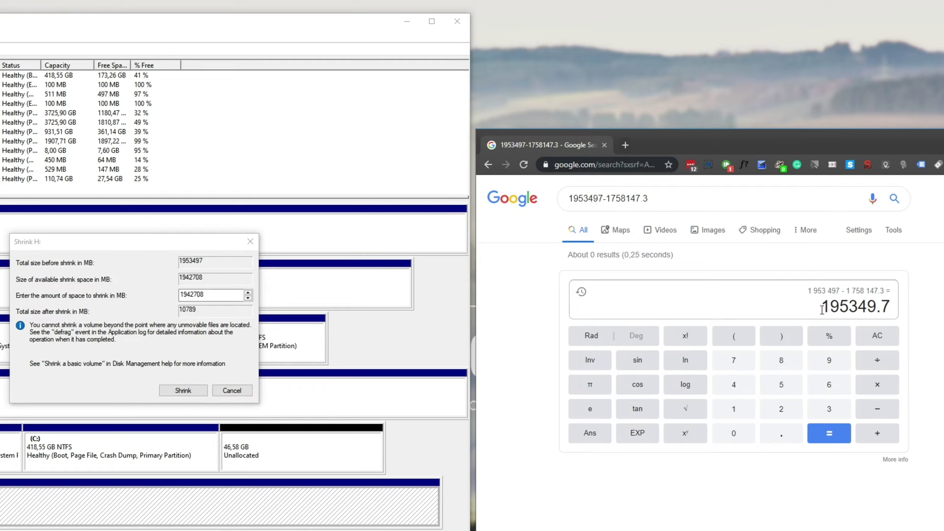
drag(821, 310, 895, 312)
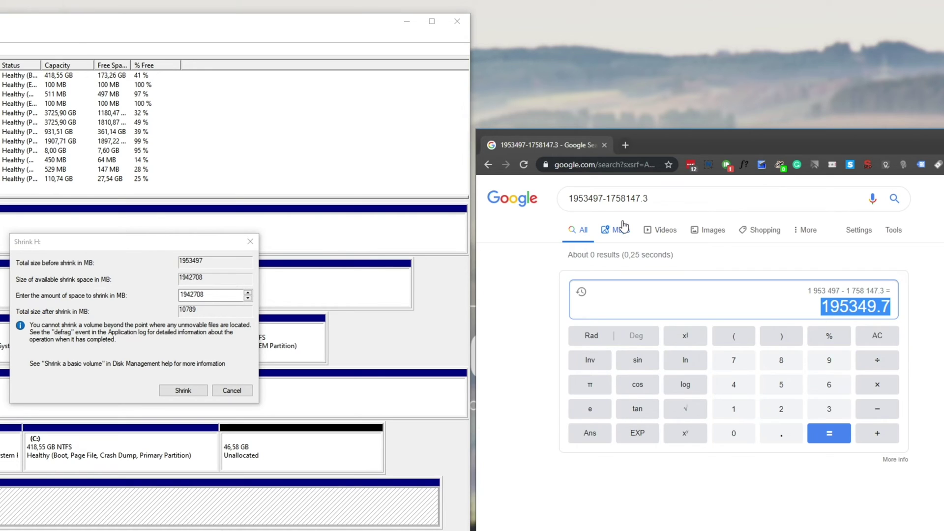
drag(221, 297, 138, 296)
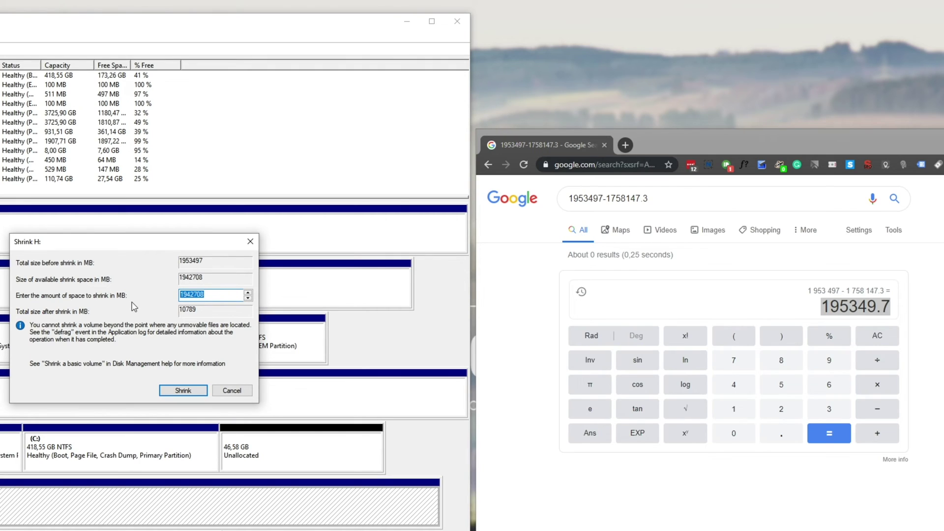
text(195349)
Step: Shrink Midas (H:) by 195349 MB, leaving 190.77 GB unallocated on Disk 5
click(192, 391)
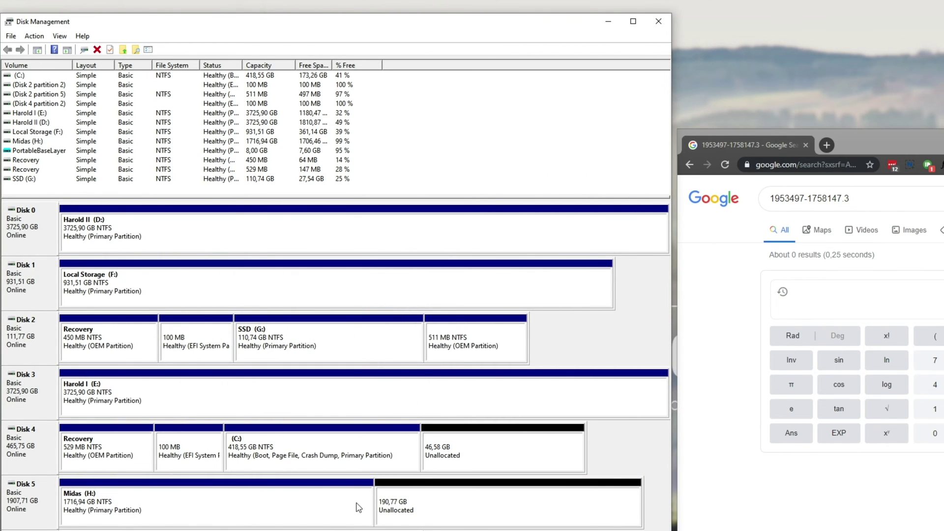
Step: Select Disk 5's new unallocated space, then close the Chrome calculator and Disk Management
click(510, 499)
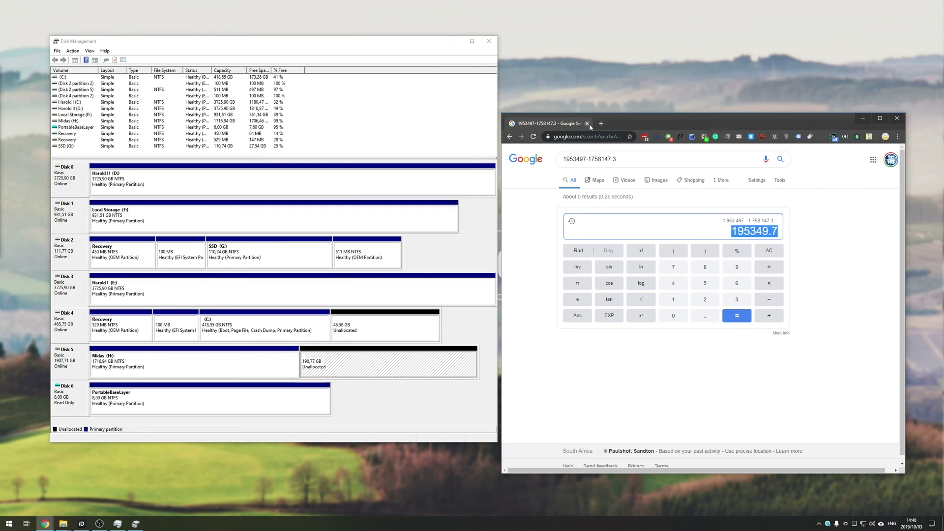
key(ctrl+w)
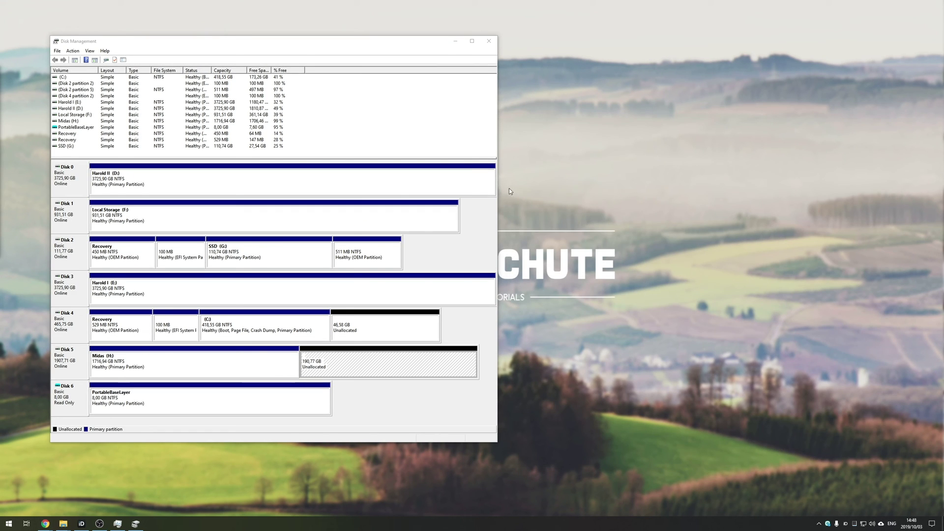
click(482, 328)
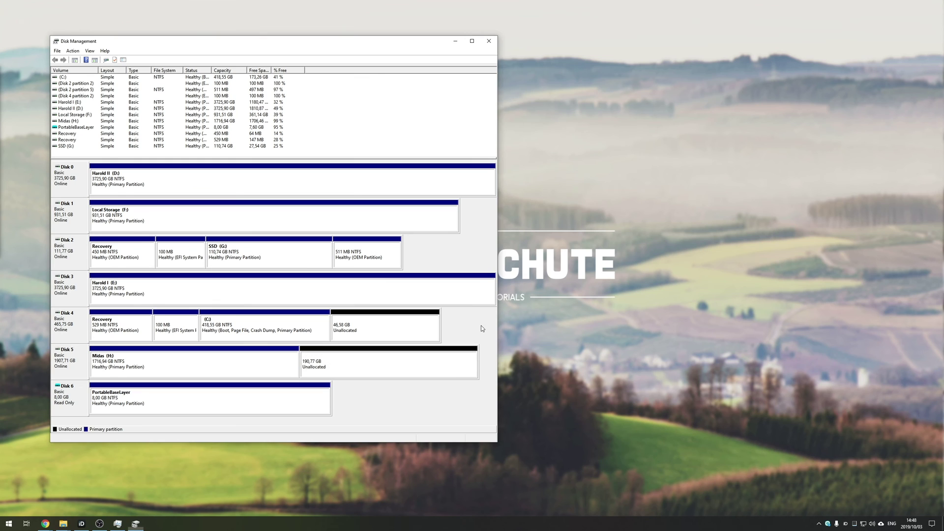
click(487, 44)
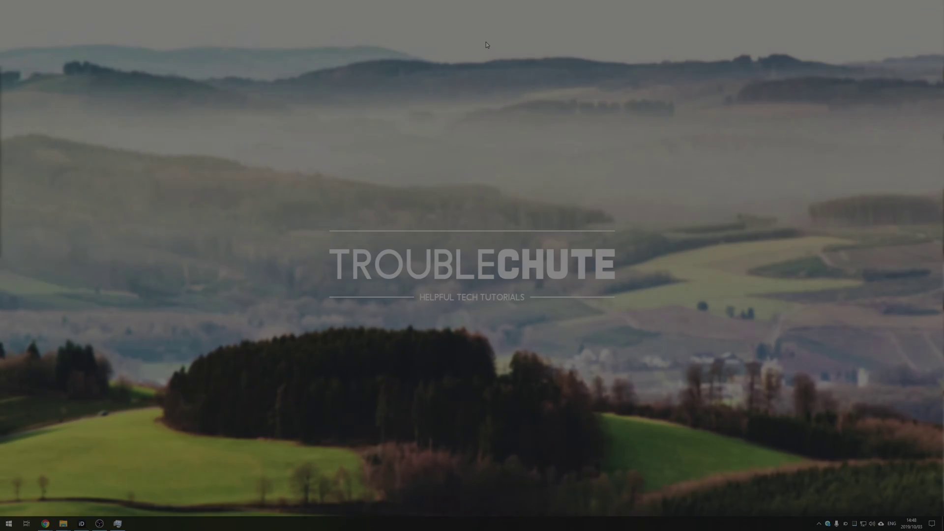